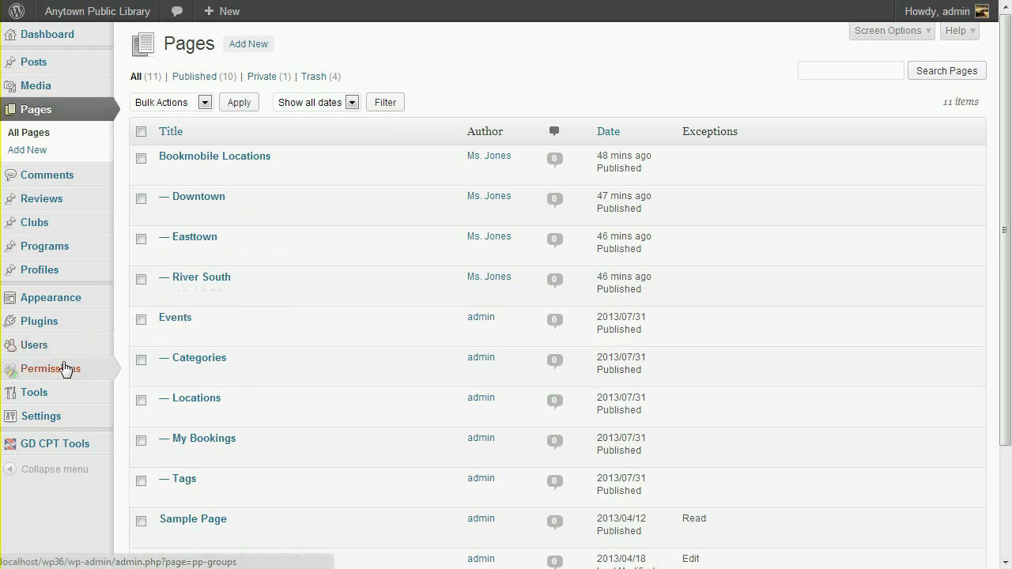
Open the Press Permit core settings and examine which post types have their permissions filtered.
{"action": "mouse_move", "coordinate": [63, 372]}
{"action": "left_click", "coordinate": [143, 443]}
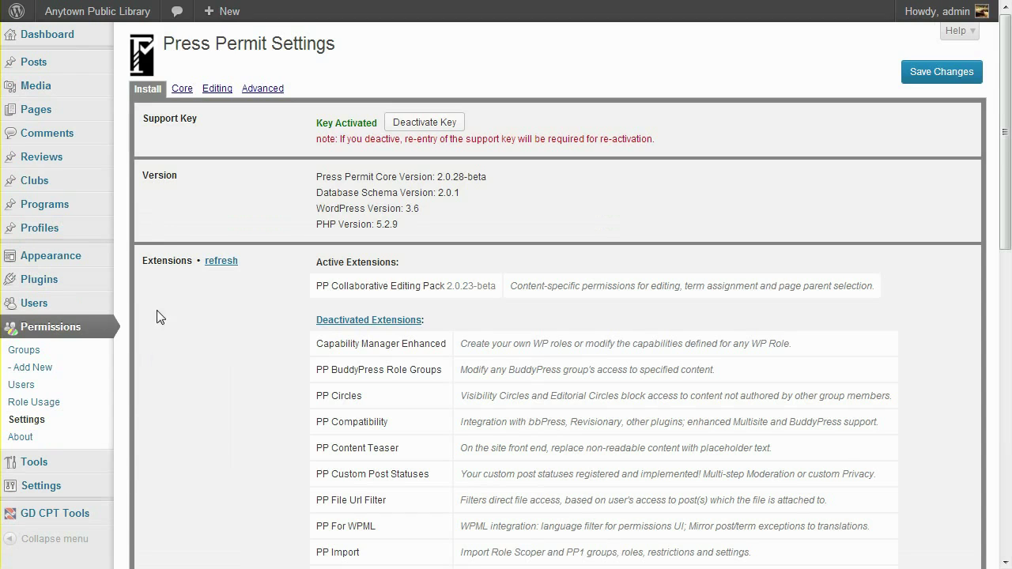
{"action": "left_click", "coordinate": [180, 90]}
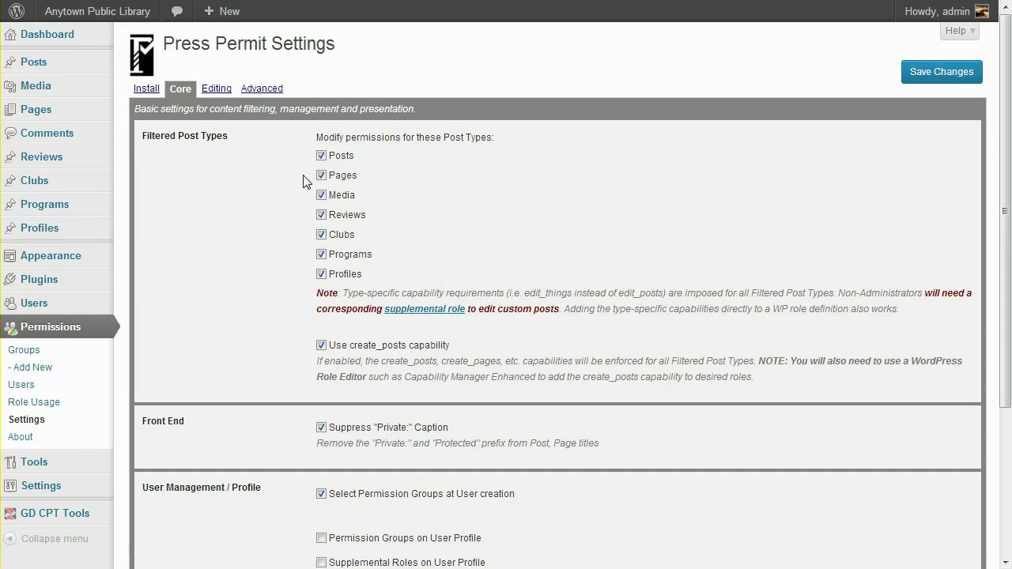
Open the Easttown page for editing and check the Library Member options in its Editing Exceptions.
{"action": "left_click", "coordinate": [52, 119]}
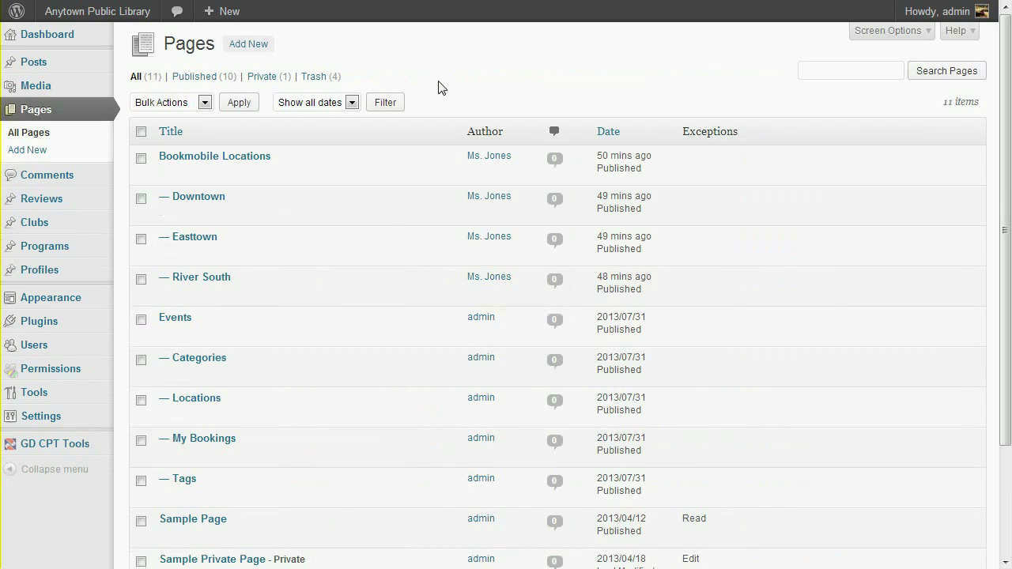
{"action": "left_click", "coordinate": [203, 242]}
{"action": "scroll", "coordinate": [280, 279], "scroll_direction": "down", "scroll_amount": 7}
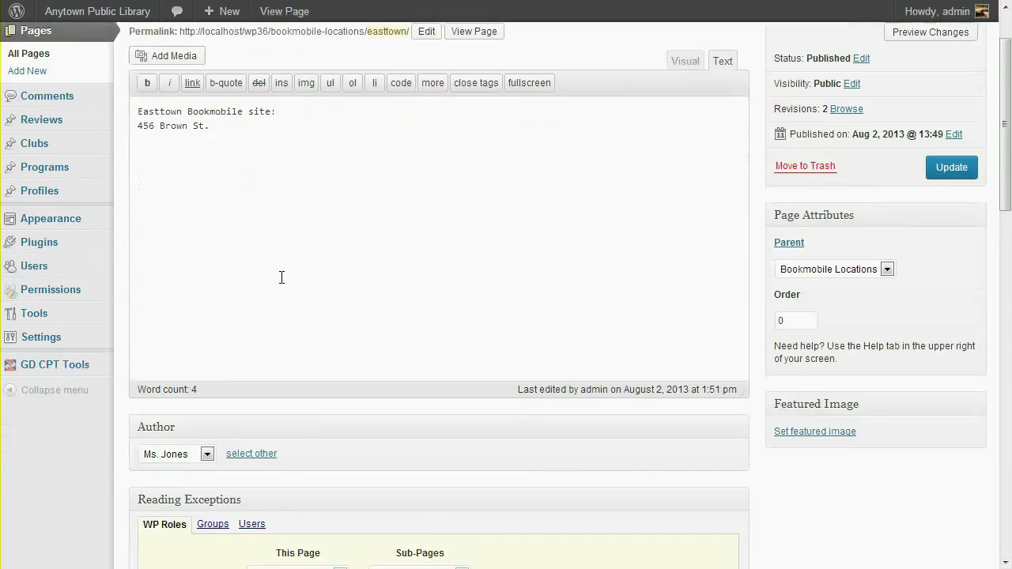
{"action": "scroll", "coordinate": [280, 278], "scroll_direction": "down", "scroll_amount": 7}
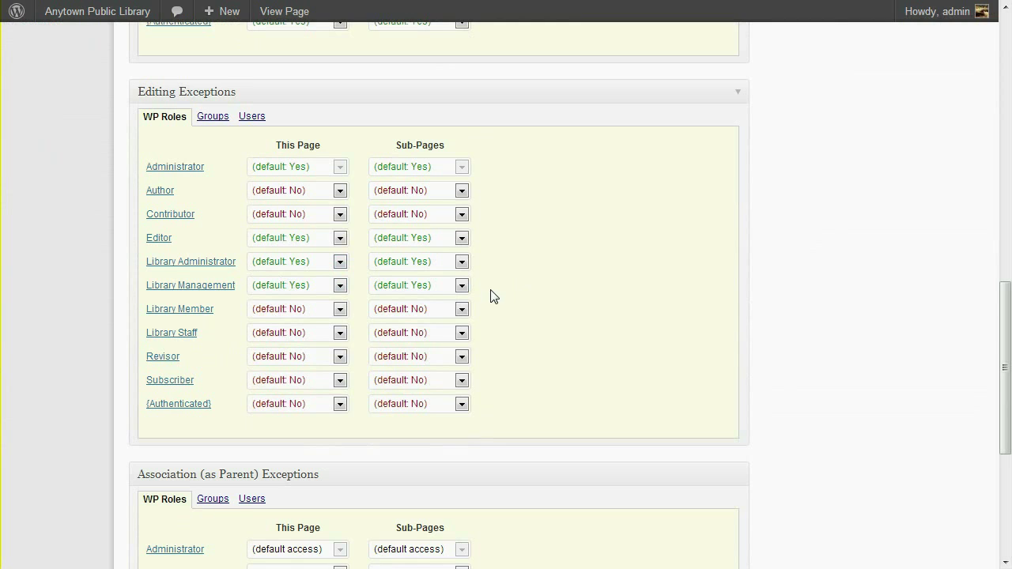
{"action": "left_click", "coordinate": [341, 310]}
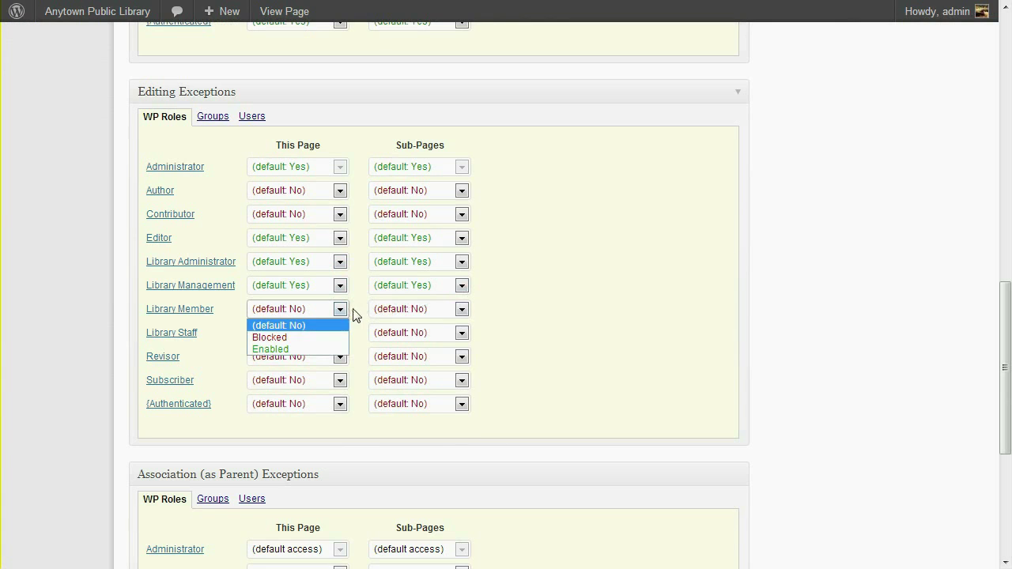
{"action": "left_click", "coordinate": [358, 314]}
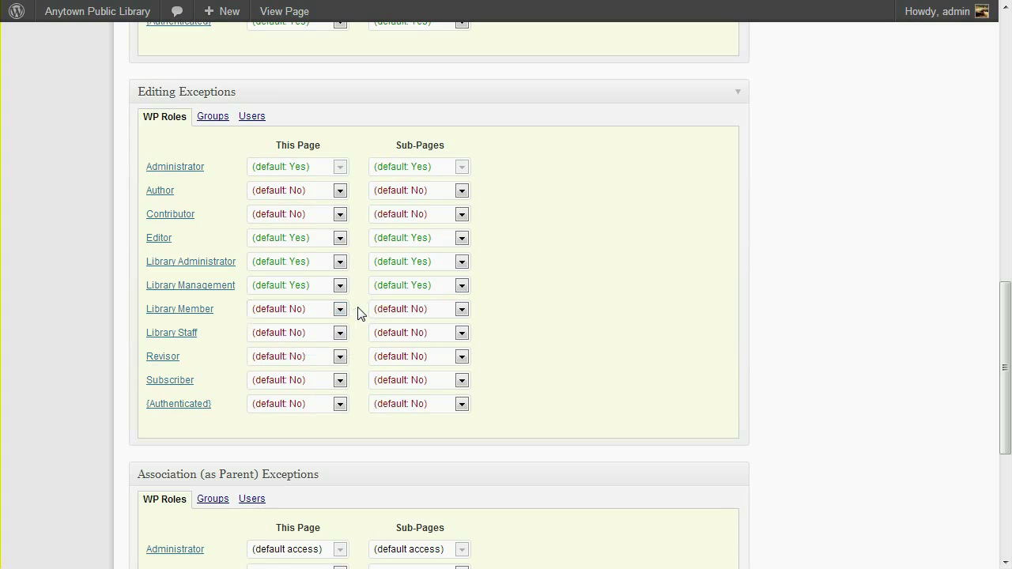
List all users in the page's user Editing Exceptions and add the fifth listed user, with this page and sub-pages enabled.
{"action": "left_click", "coordinate": [251, 117]}
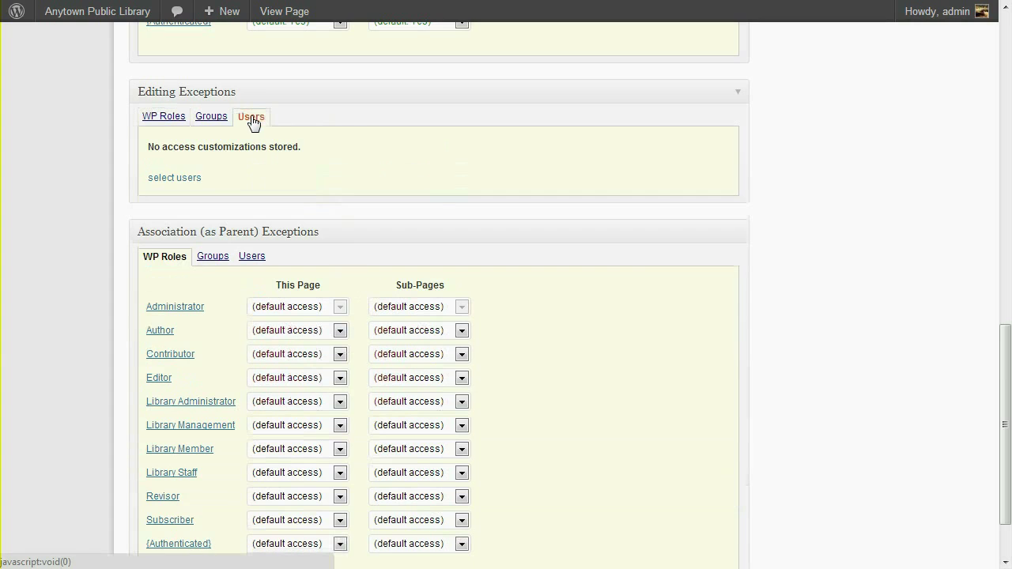
{"action": "left_click", "coordinate": [182, 179]}
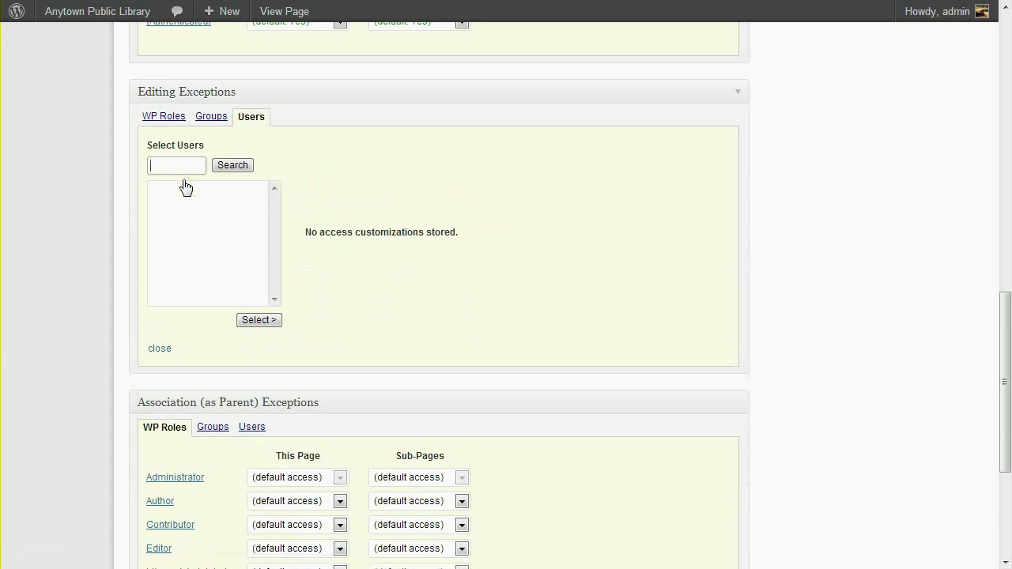
{"action": "type", "text": "j"}
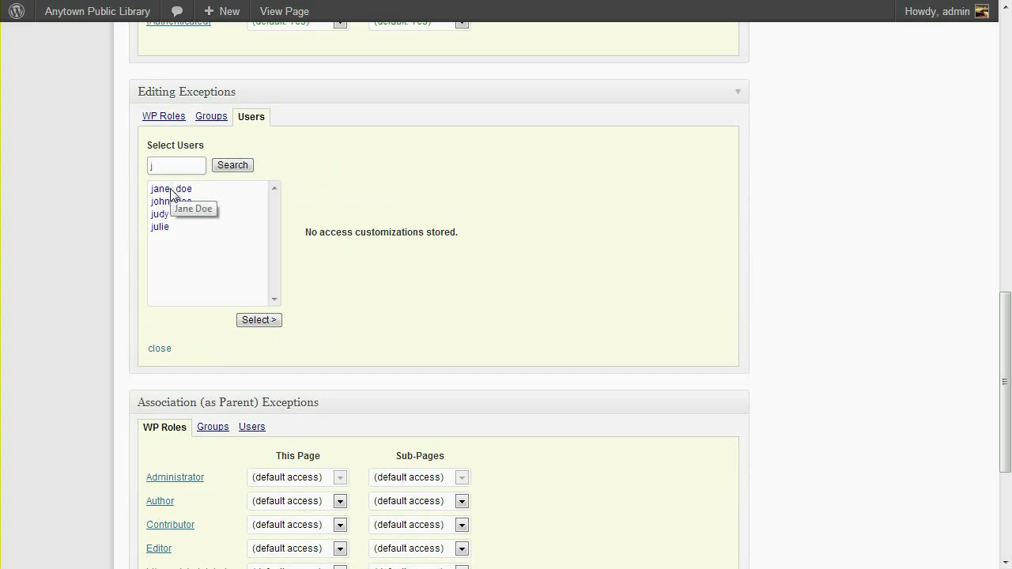
{"action": "key", "text": "BackSpace"}
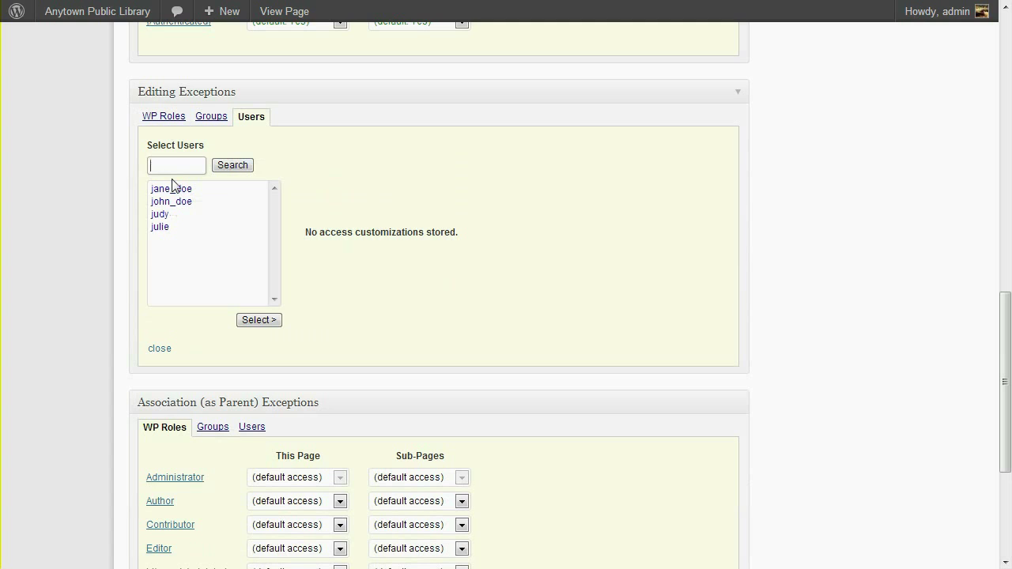
{"action": "left_click", "coordinate": [240, 169]}
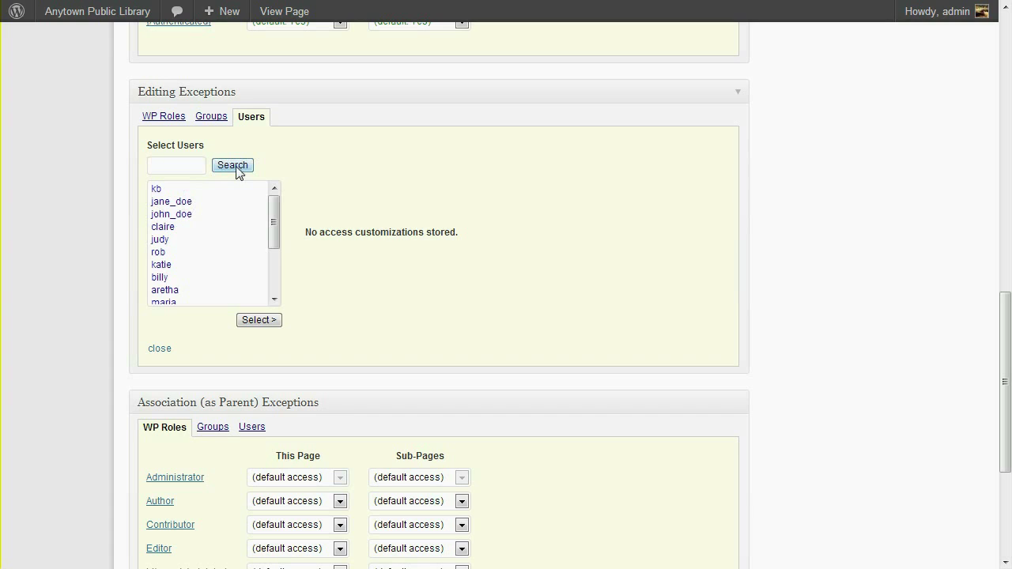
{"action": "left_click", "coordinate": [192, 164]}
{"action": "left_click", "coordinate": [234, 167]}
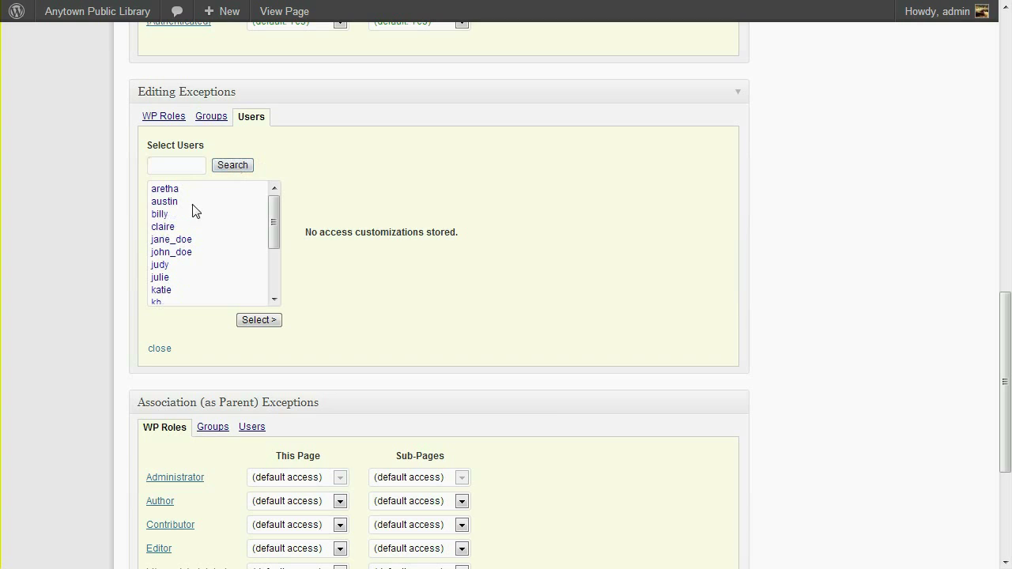
{"action": "double_click", "coordinate": [182, 240]}
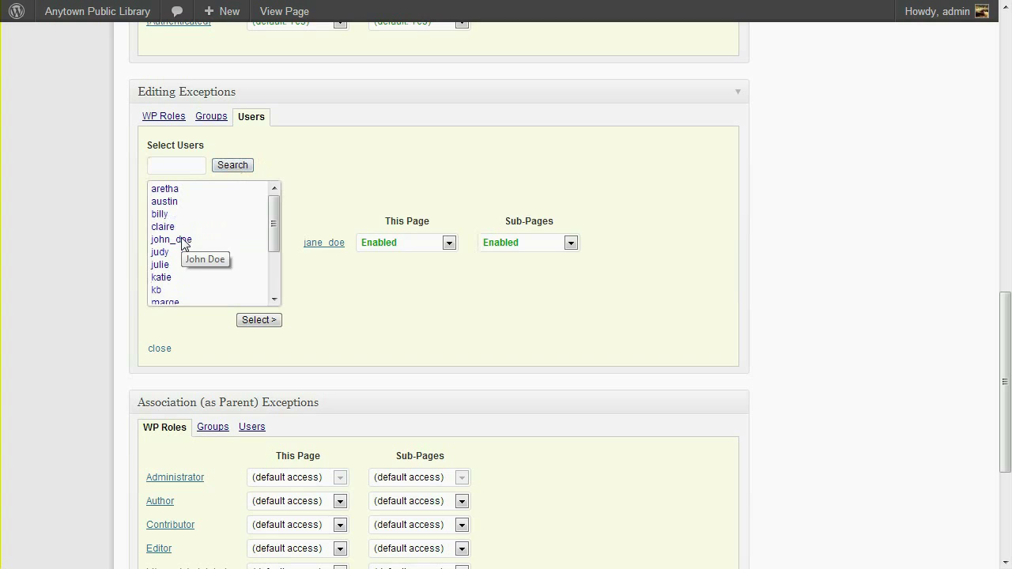
Select three more users from the list and add them together to the page's Editing Exceptions.
{"action": "left_click", "coordinate": [182, 240]}
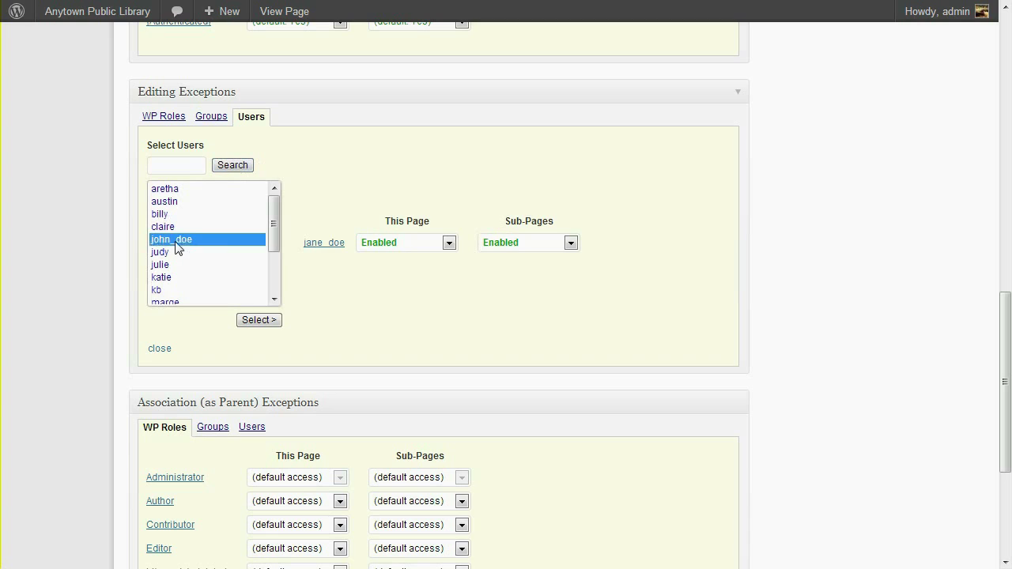
{"action": "left_click", "coordinate": [165, 265], "text": "ctrl"}
{"action": "left_click", "coordinate": [163, 277], "text": "ctrl"}
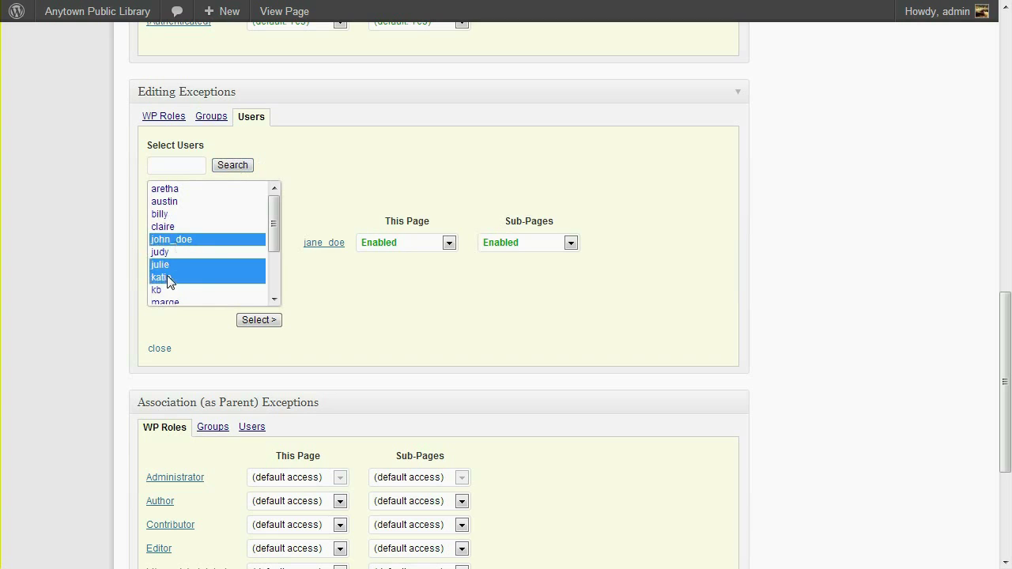
{"action": "left_click", "coordinate": [258, 323]}
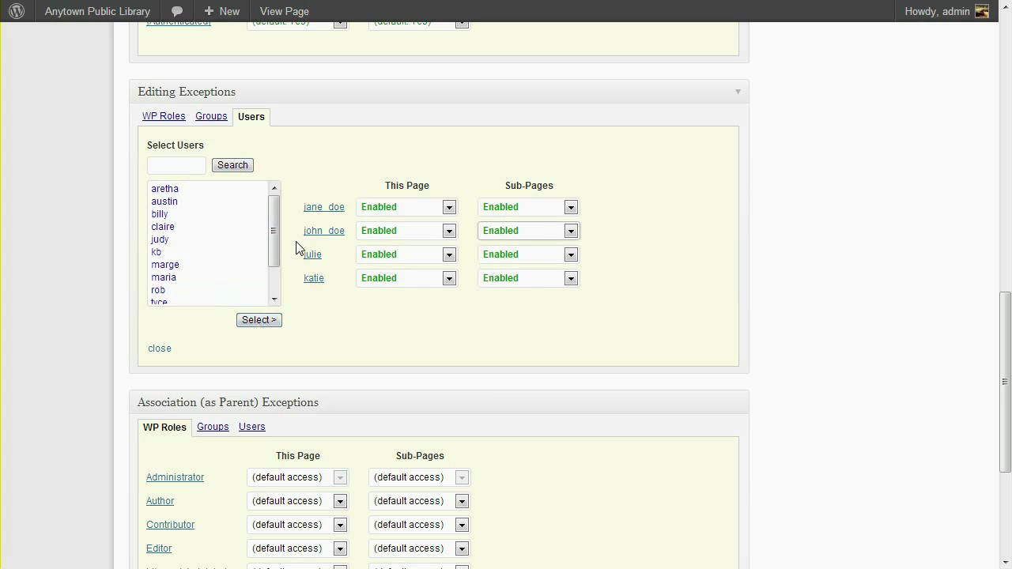
Clear the editing exceptions of the three additional users for both this page and sub-pages.
{"action": "left_click", "coordinate": [399, 231]}
{"action": "left_click", "coordinate": [408, 249]}
{"action": "left_click", "coordinate": [531, 231]}
{"action": "left_click", "coordinate": [522, 245]}
{"action": "left_click", "coordinate": [530, 255]}
{"action": "left_click", "coordinate": [522, 270]}
{"action": "left_click", "coordinate": [528, 278]}
{"action": "left_click", "coordinate": [528, 295]}
{"action": "left_click", "coordinate": [443, 257]}
{"action": "left_click", "coordinate": [440, 270]}
{"action": "left_click", "coordinate": [436, 280]}
{"action": "left_click", "coordinate": [436, 294]}
Update the Easttown page and review its saved user Editing Exceptions.
{"action": "scroll", "coordinate": [441, 332], "scroll_direction": "up", "scroll_amount": 12}
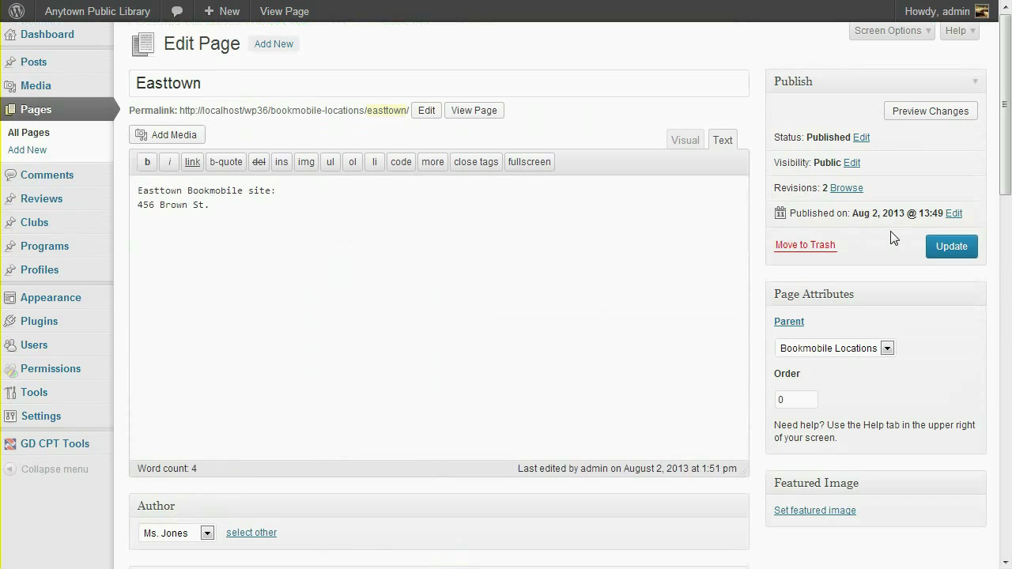
{"action": "left_click", "coordinate": [953, 250]}
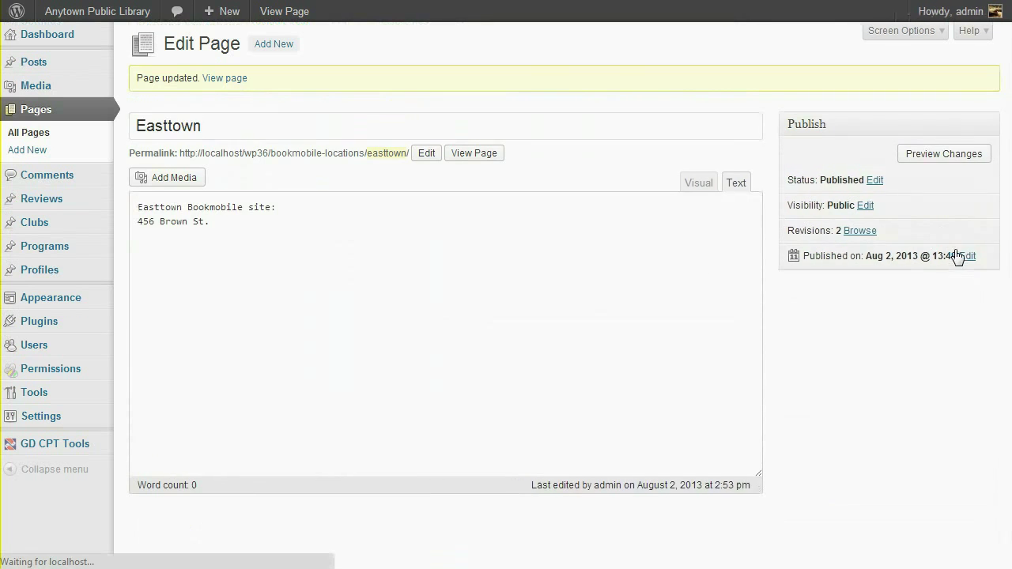
{"action": "scroll", "coordinate": [757, 245], "scroll_direction": "down", "scroll_amount": 7}
{"action": "scroll", "coordinate": [757, 247], "scroll_direction": "down", "scroll_amount": 3}
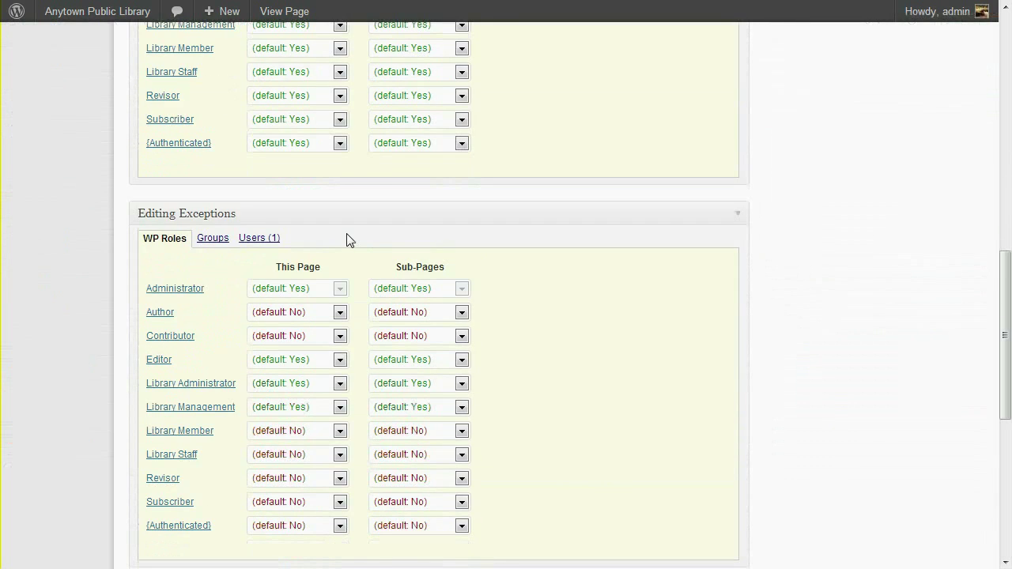
{"action": "left_click", "coordinate": [262, 239]}
{"action": "scroll", "coordinate": [261, 241], "scroll_direction": "up", "scroll_amount": 3}
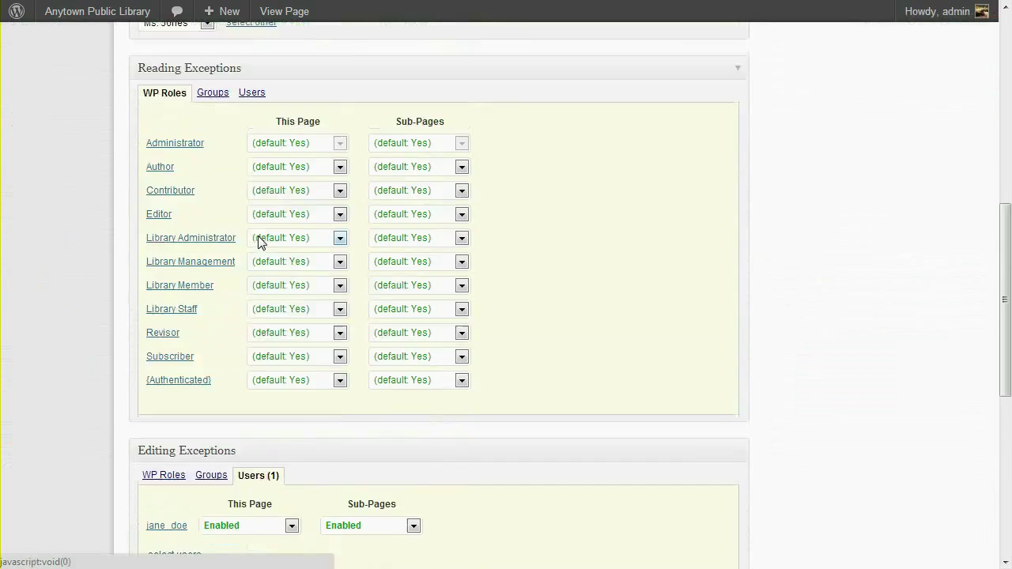
{"action": "scroll", "coordinate": [261, 241], "scroll_direction": "up", "scroll_amount": 7}
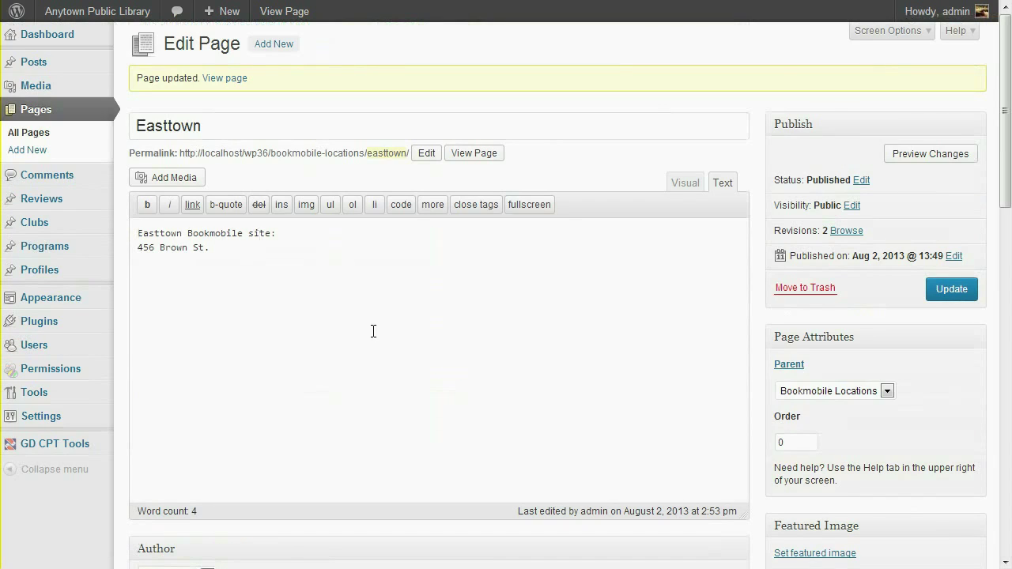
From the list of all users, open the permissions of the user with an Edit Page exception and show the form for adding exceptions.
{"action": "left_click", "coordinate": [26, 347]}
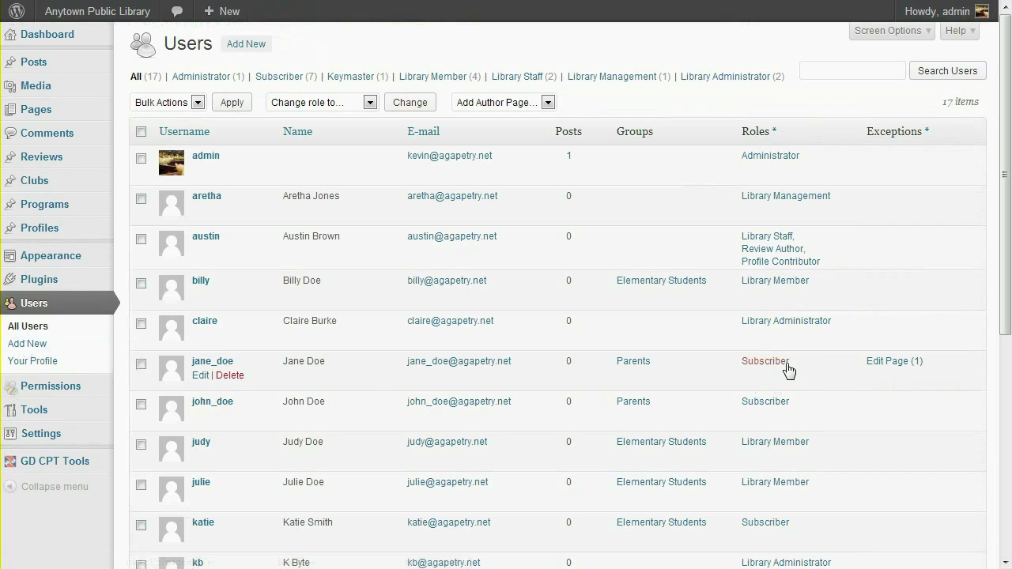
{"action": "left_click", "coordinate": [904, 369]}
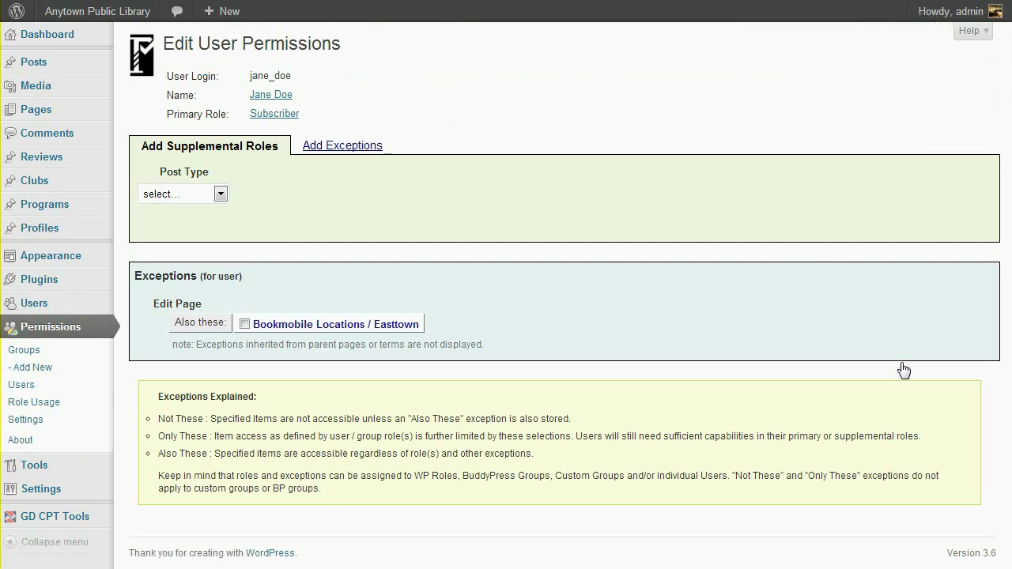
{"action": "left_click", "coordinate": [362, 150]}
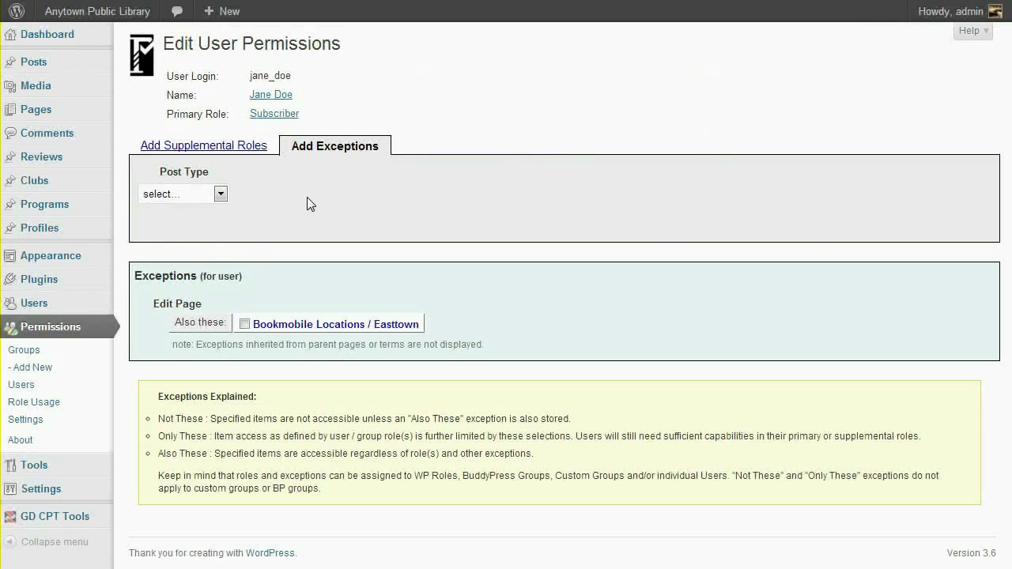
Add and save a Page exception for the Edit operation on the River South page under Bookmobile Locations.
{"action": "left_click", "coordinate": [222, 196]}
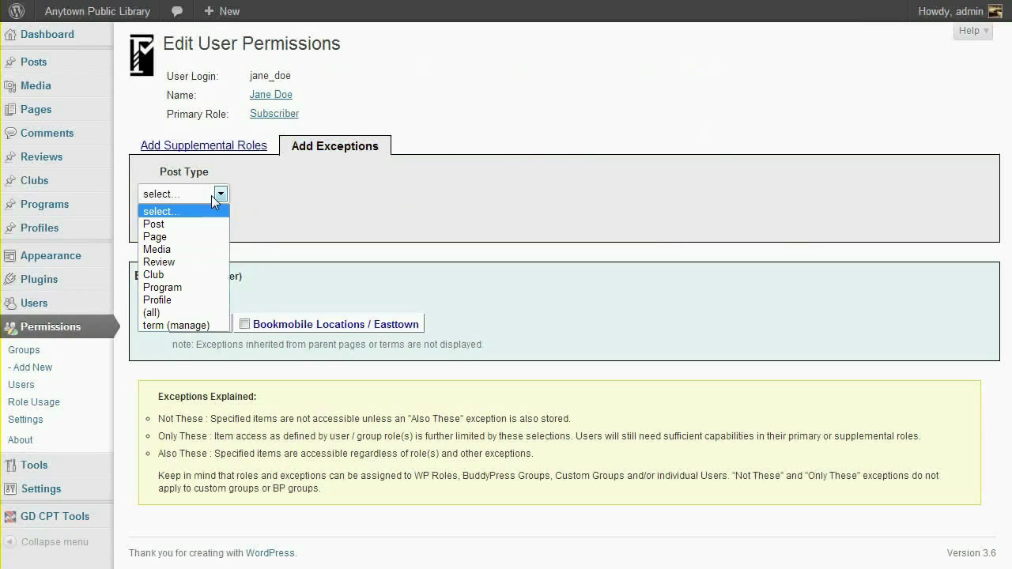
{"action": "left_click", "coordinate": [204, 232]}
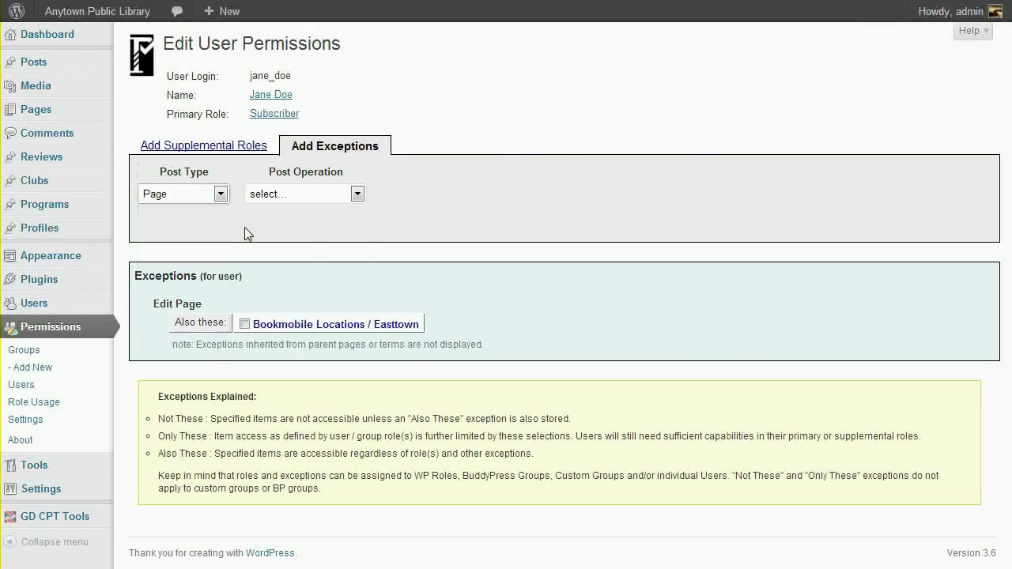
{"action": "left_click", "coordinate": [325, 196]}
{"action": "left_click", "coordinate": [322, 232]}
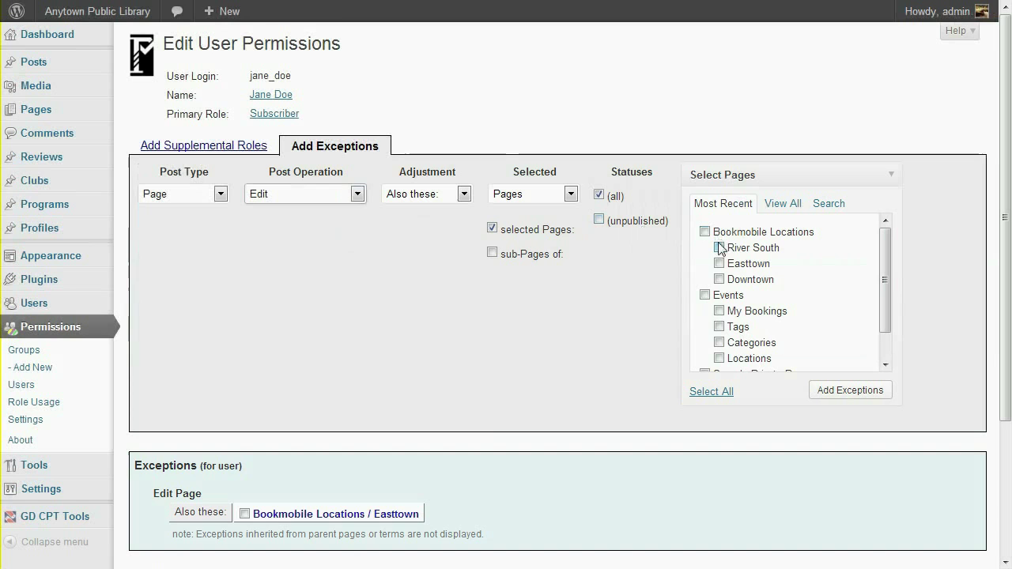
{"action": "left_click", "coordinate": [720, 248]}
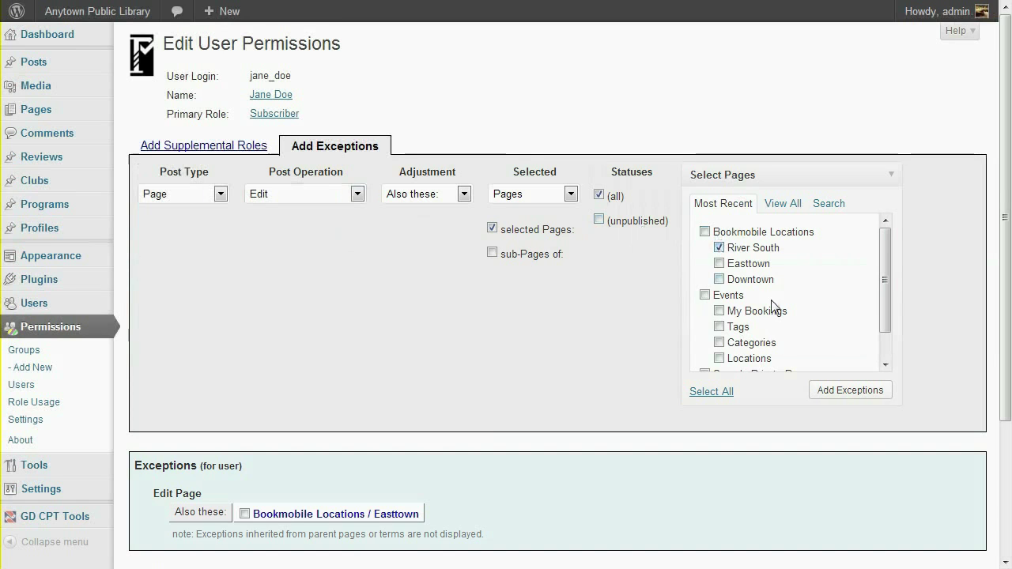
{"action": "left_click", "coordinate": [843, 392]}
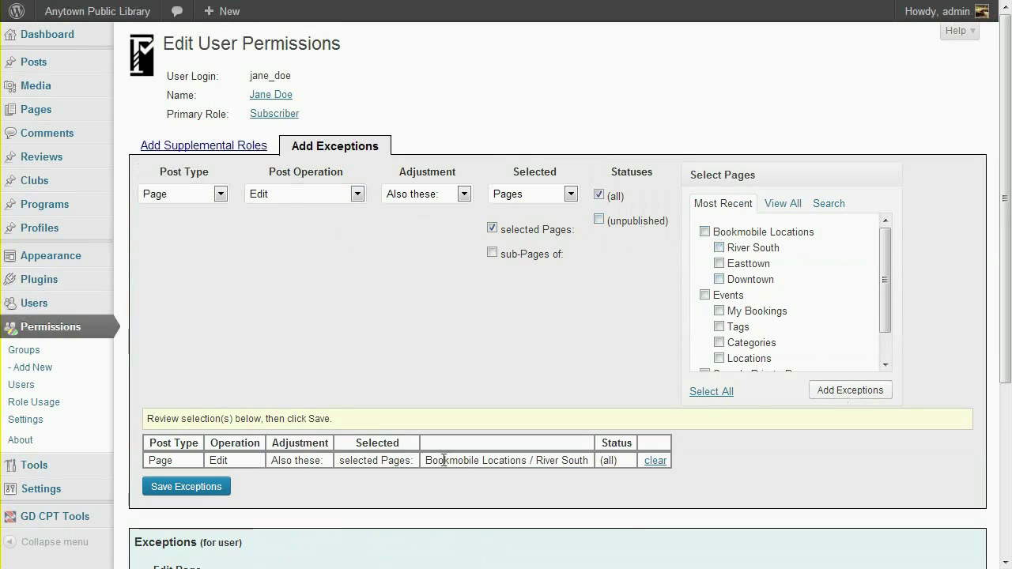
{"action": "left_click", "coordinate": [202, 488]}
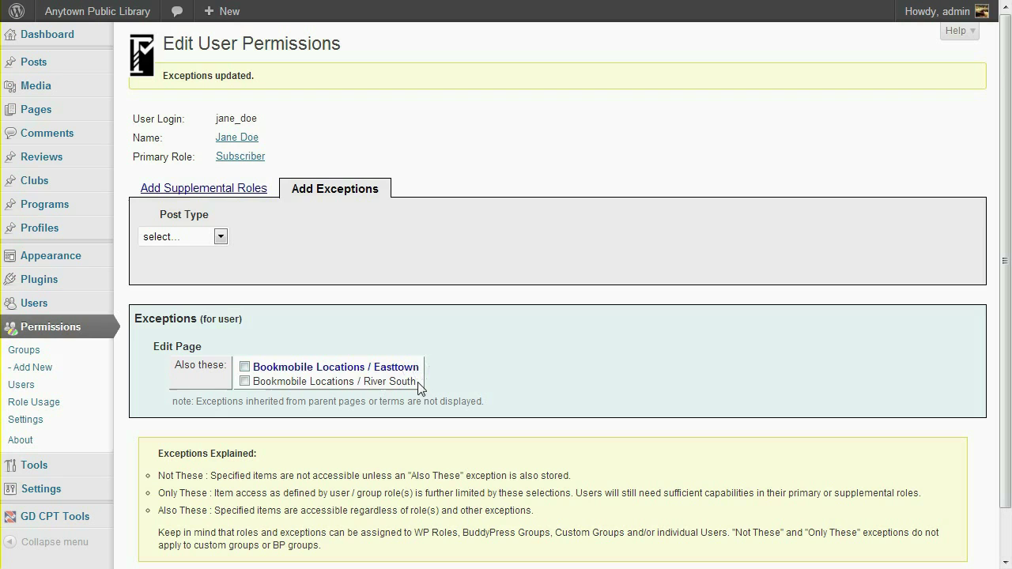
Change the River South exception to be assigned for selected and sub-Pages.
{"action": "left_click", "coordinate": [245, 383]}
{"action": "left_click", "coordinate": [266, 409]}
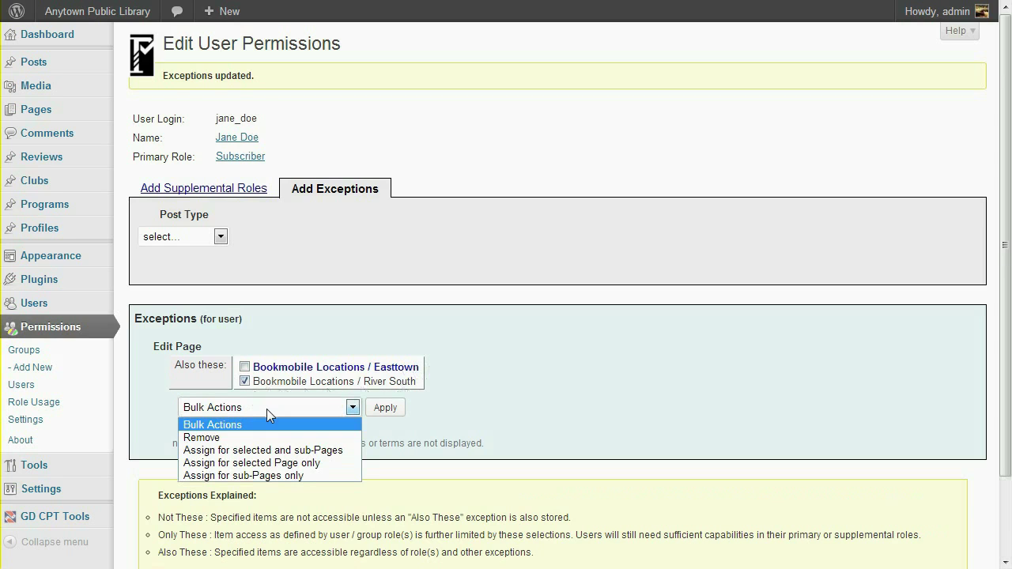
{"action": "left_click", "coordinate": [273, 451]}
{"action": "left_click", "coordinate": [385, 410]}
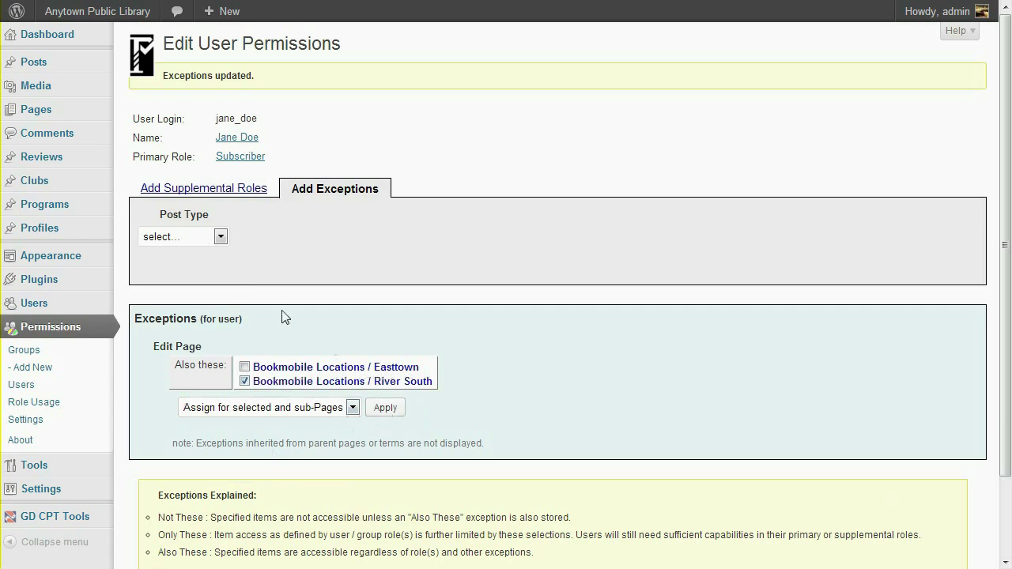
Set up another exception for the Page post type with the Edit operation.
{"action": "left_click", "coordinate": [204, 237]}
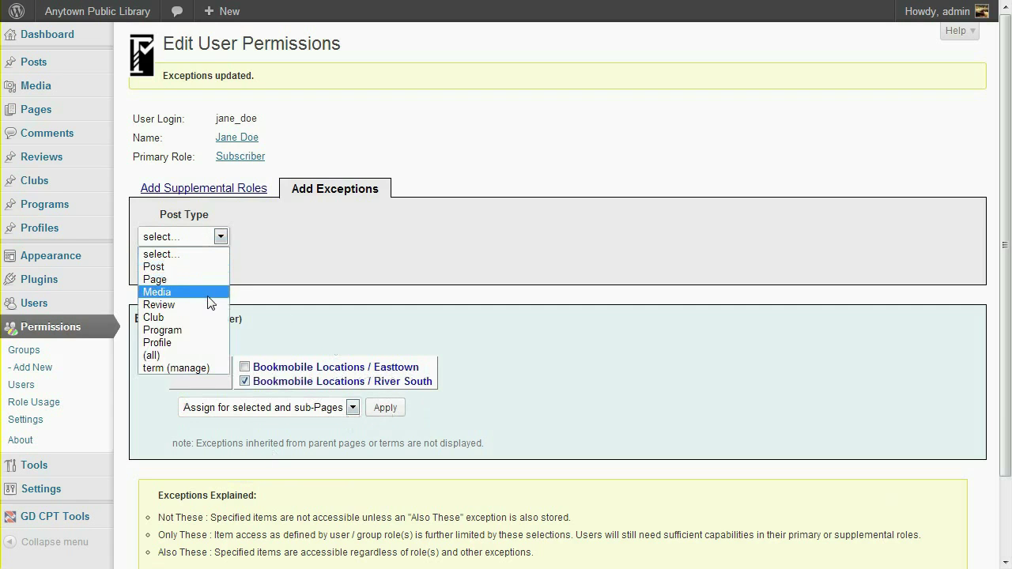
{"action": "left_click", "coordinate": [206, 274]}
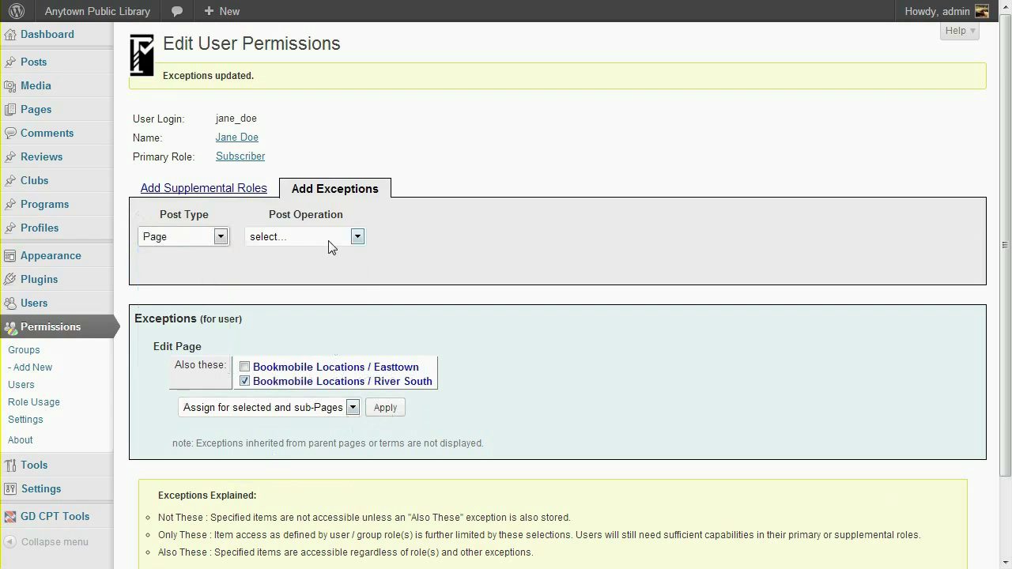
{"action": "left_click", "coordinate": [345, 236]}
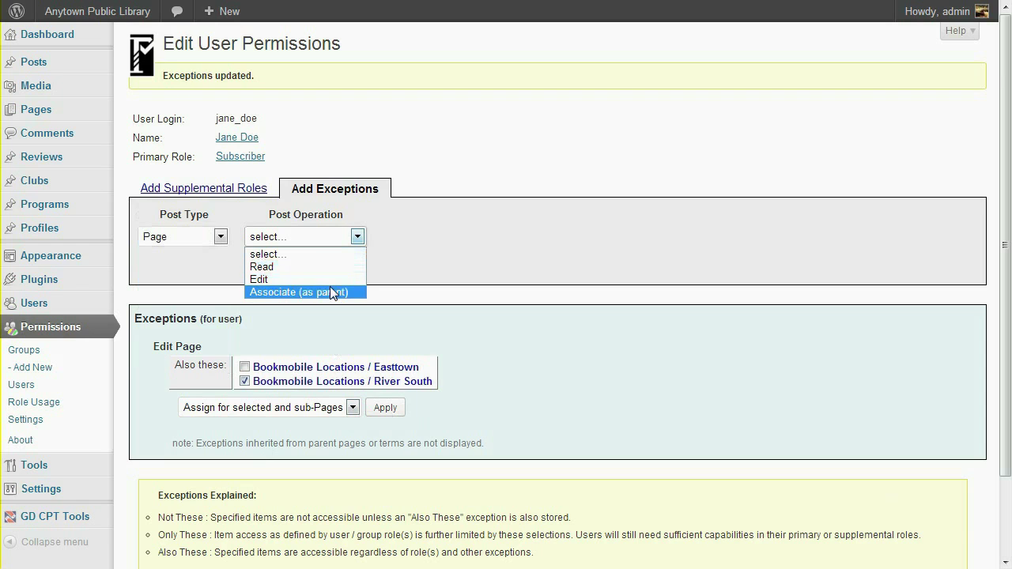
{"action": "left_click", "coordinate": [284, 282]}
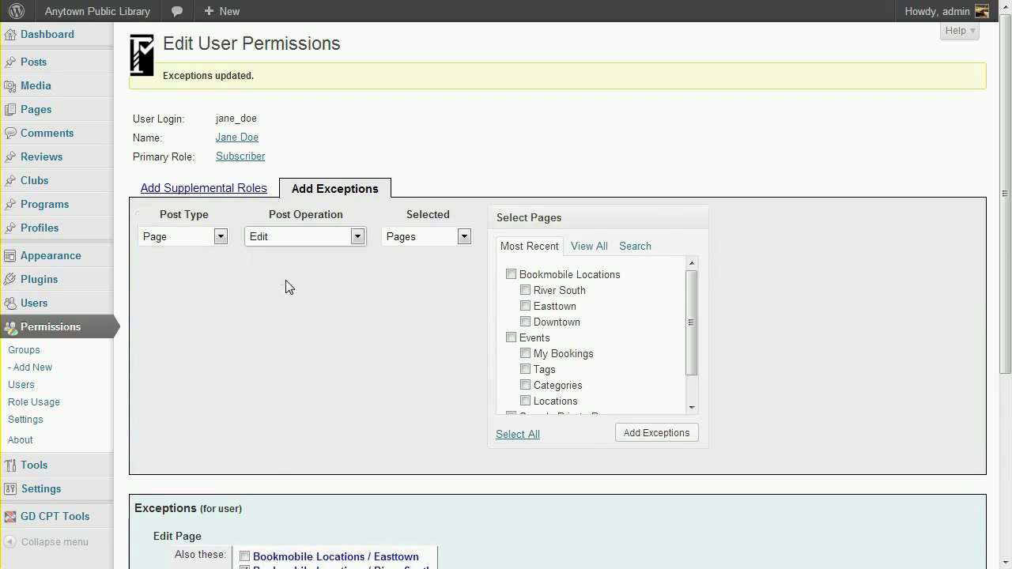
Review the Adjustment choices and the Selected choices offered for the new Page editing exception.
{"action": "left_click", "coordinate": [464, 237]}
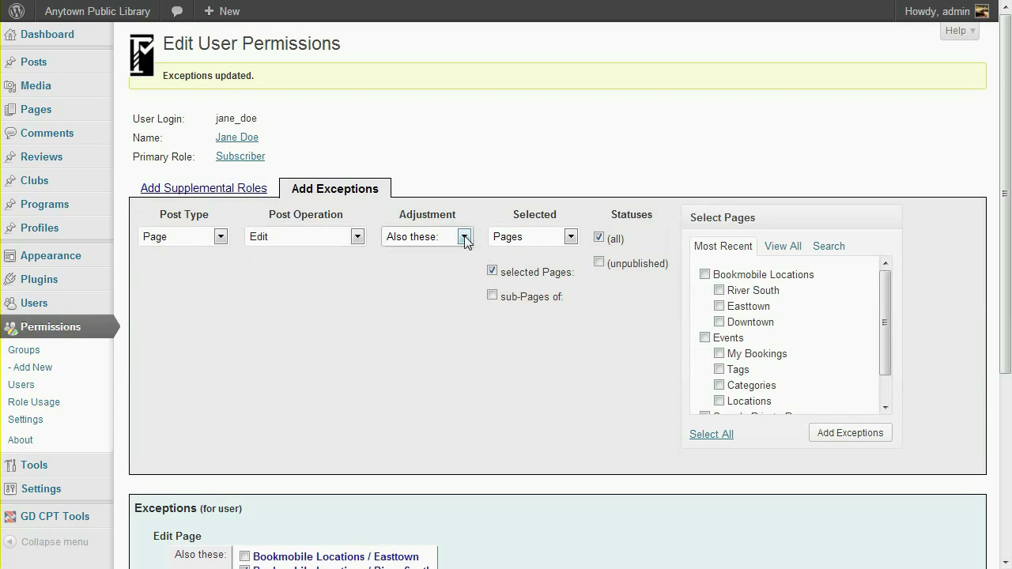
{"action": "left_click", "coordinate": [465, 238]}
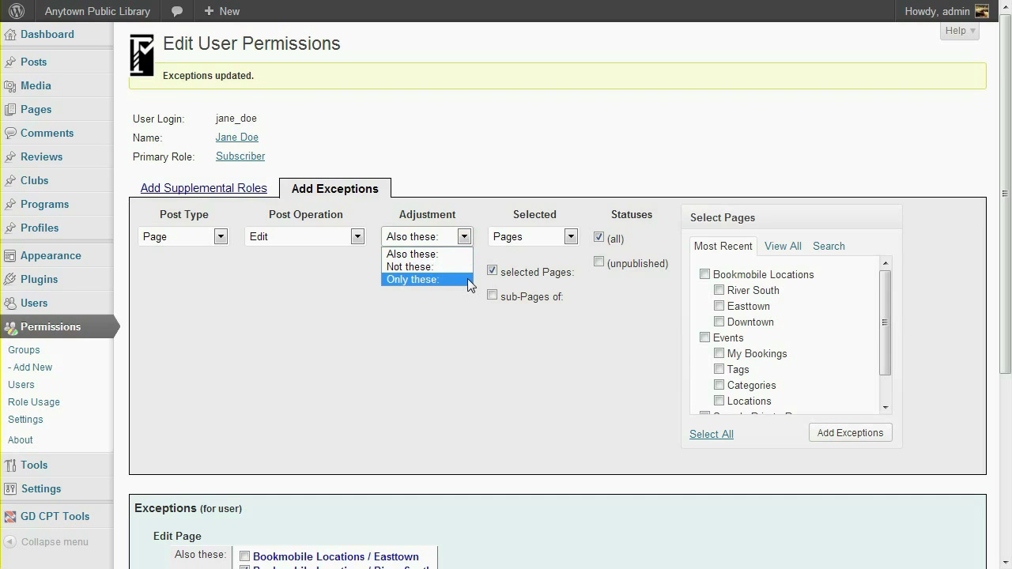
{"action": "left_click", "coordinate": [570, 238]}
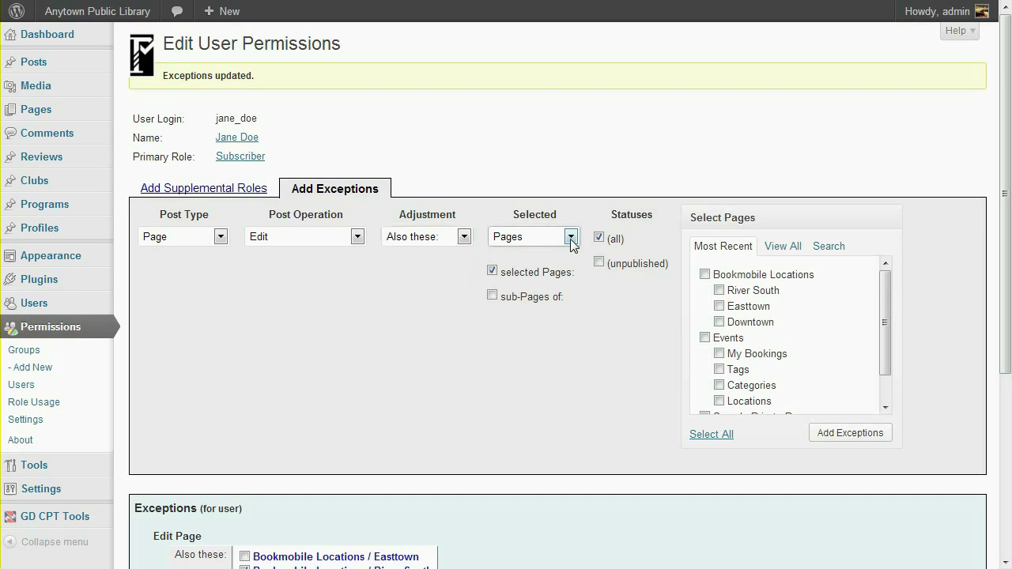
{"action": "left_click", "coordinate": [570, 237]}
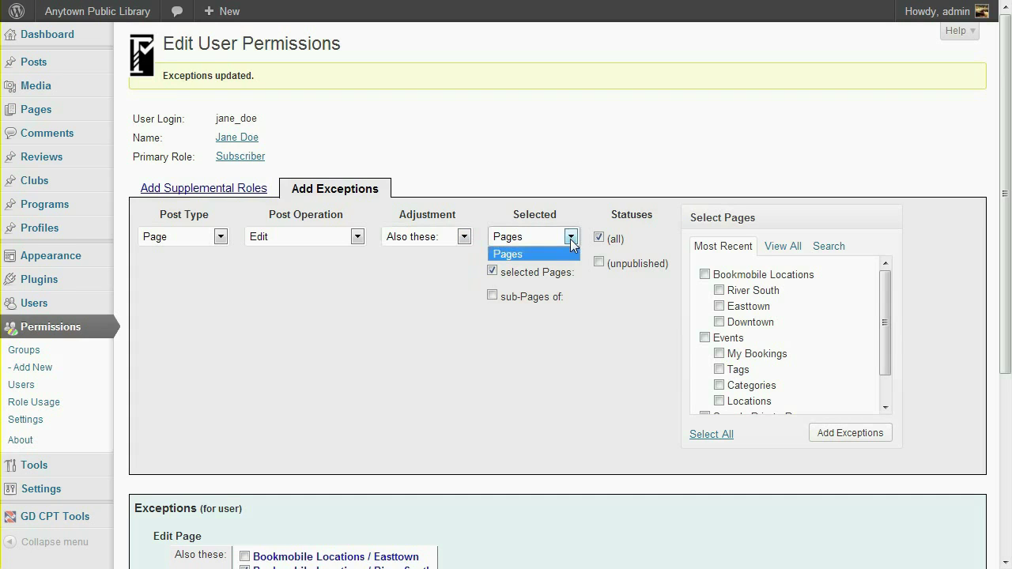
{"action": "left_click", "coordinate": [570, 237]}
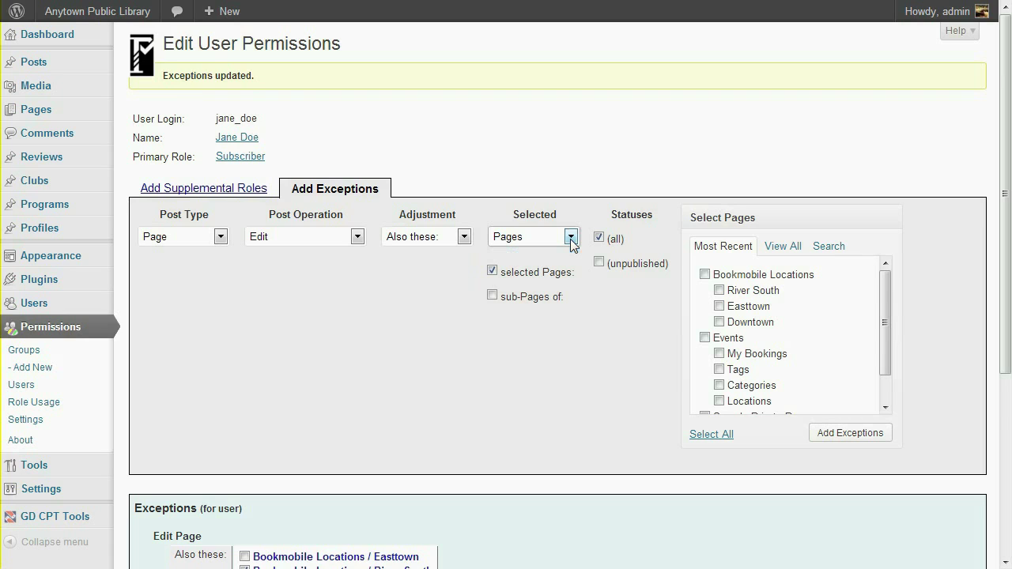
{"action": "left_click", "coordinate": [570, 237]}
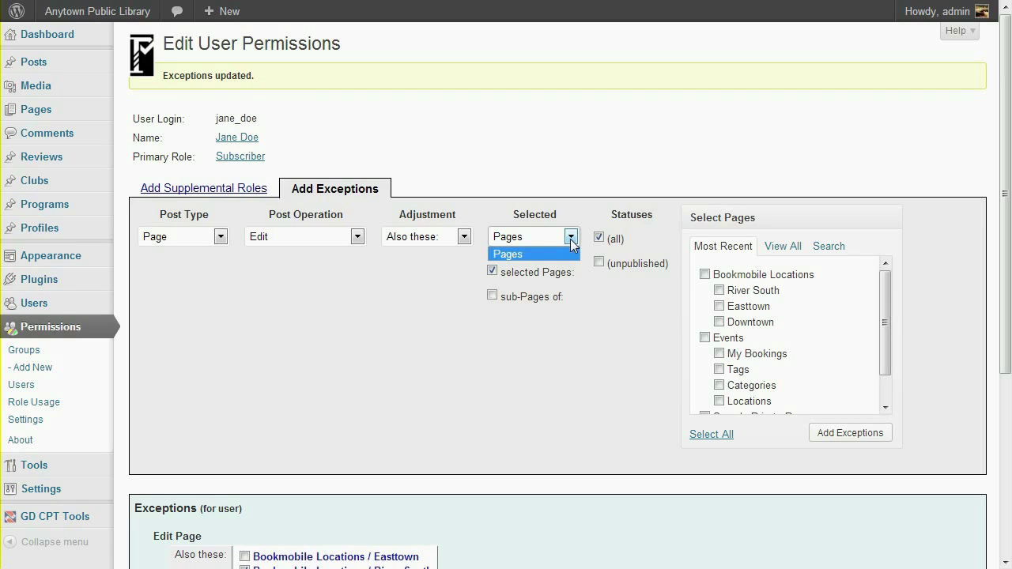
{"action": "left_click", "coordinate": [571, 241]}
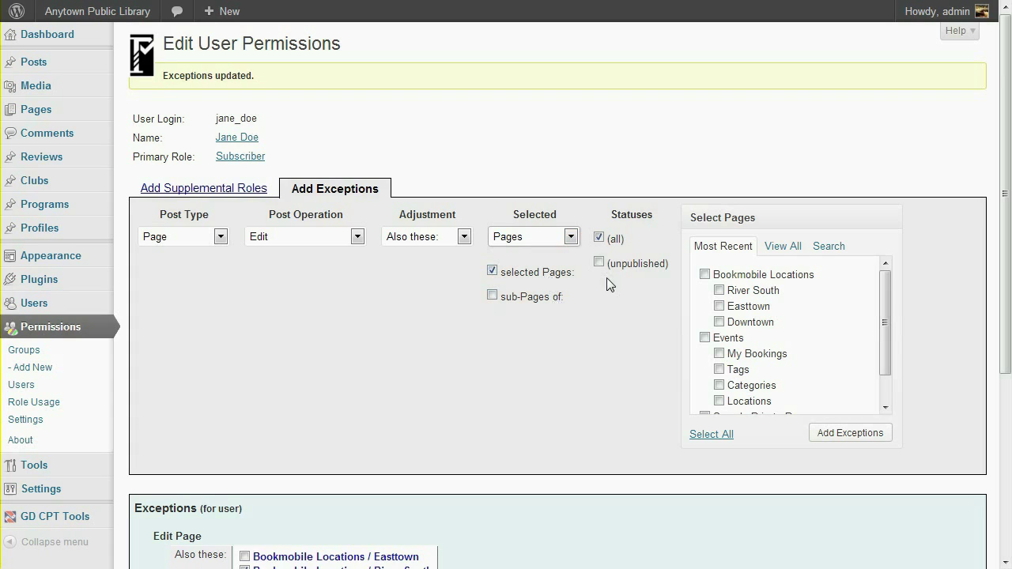
Log out of the admin account and log in as the subscriber with the subscriber's username and account password.
{"action": "mouse_move", "coordinate": [935, 20]}
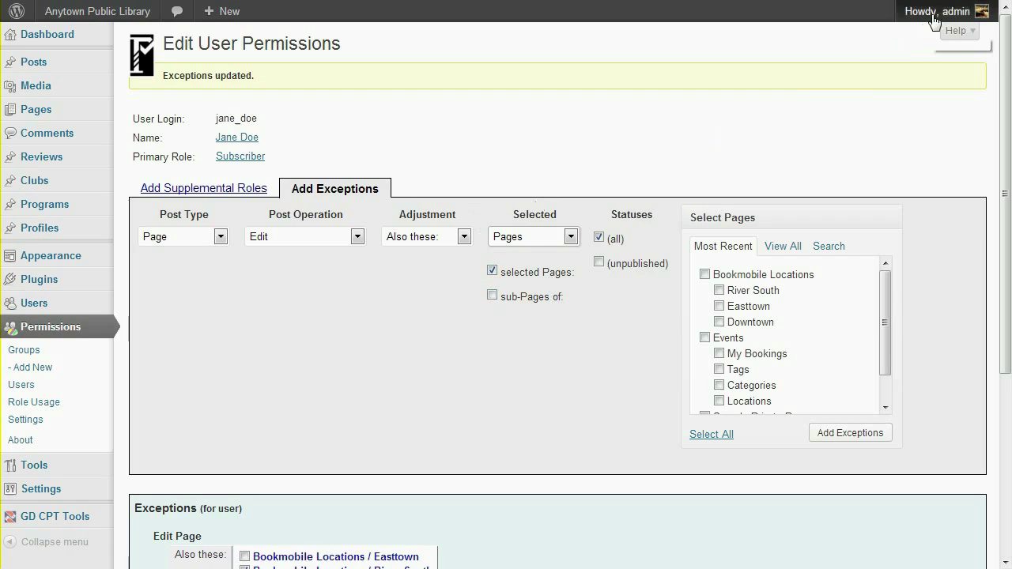
{"action": "left_click", "coordinate": [881, 89]}
{"action": "type", "text": "jane_doe"}
{"action": "key", "text": "Tab"}
{"action": "type", "text": "•••••"}
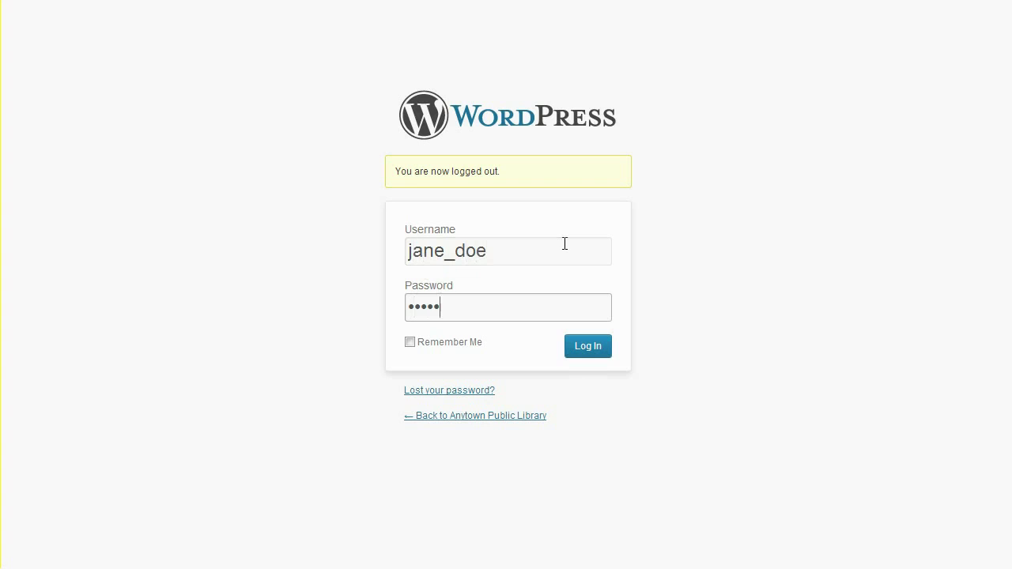
{"action": "type", "text": "•"}
{"action": "key", "text": "Return"}
Open the Easttown page for editing, spell out "Street" in its Bookmobile site address, and update the page.
{"action": "left_click", "coordinate": [54, 66]}
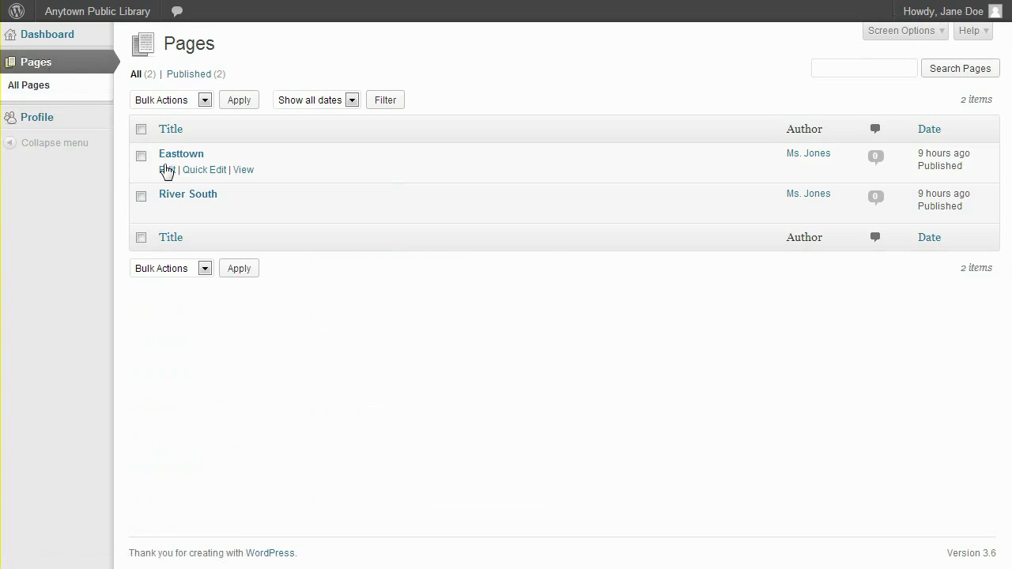
{"action": "left_click", "coordinate": [168, 170]}
{"action": "left_click", "coordinate": [345, 215]}
{"action": "key", "text": "BackSpace"}
{"action": "type", "text": "reet"}
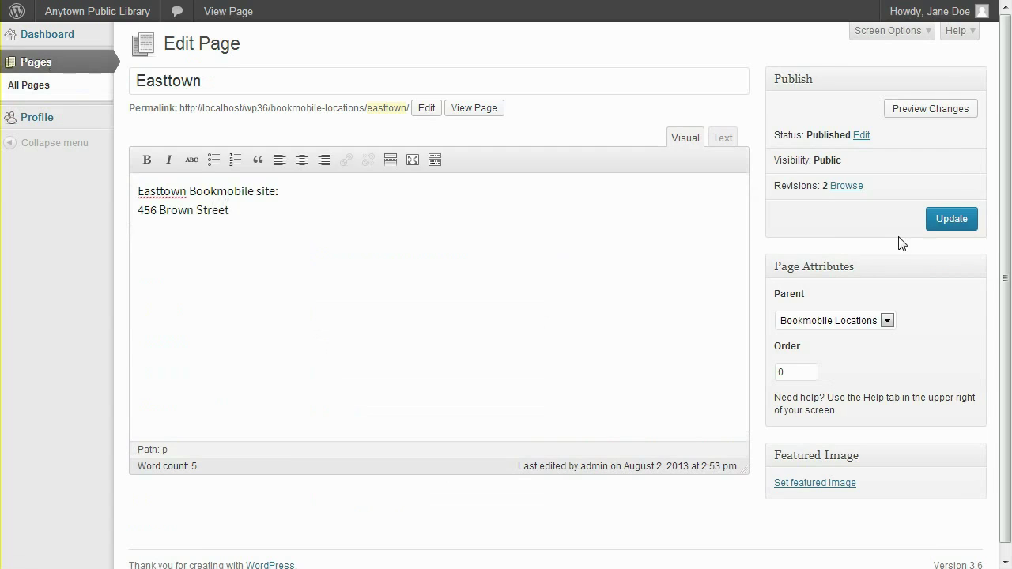
{"action": "left_click", "coordinate": [939, 223]}
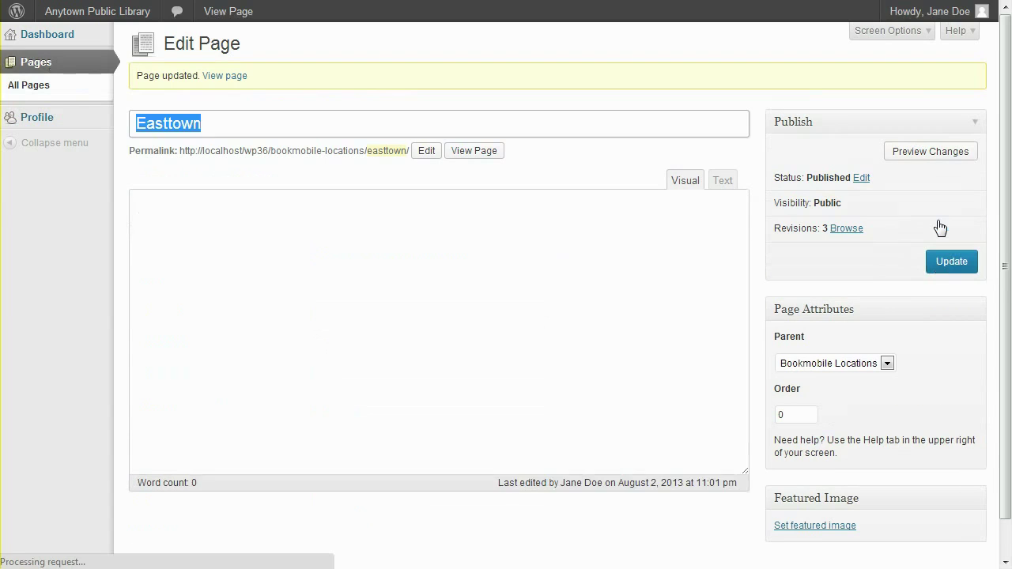
Log out of the subscriber account, log back in as admin, and show the list of all pages.
{"action": "mouse_move", "coordinate": [924, 27]}
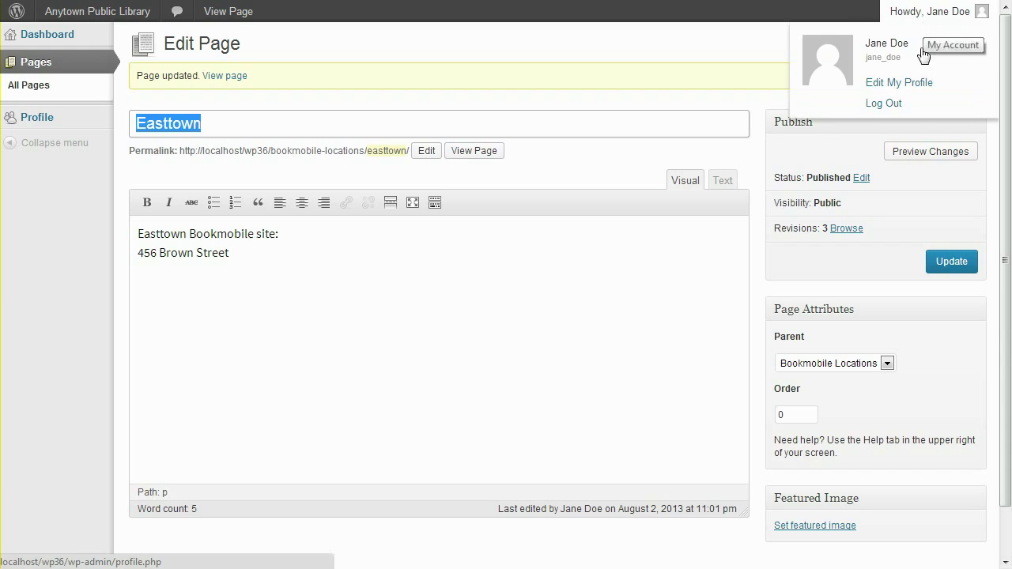
{"action": "left_click", "coordinate": [892, 103]}
{"action": "left_click", "coordinate": [605, 355]}
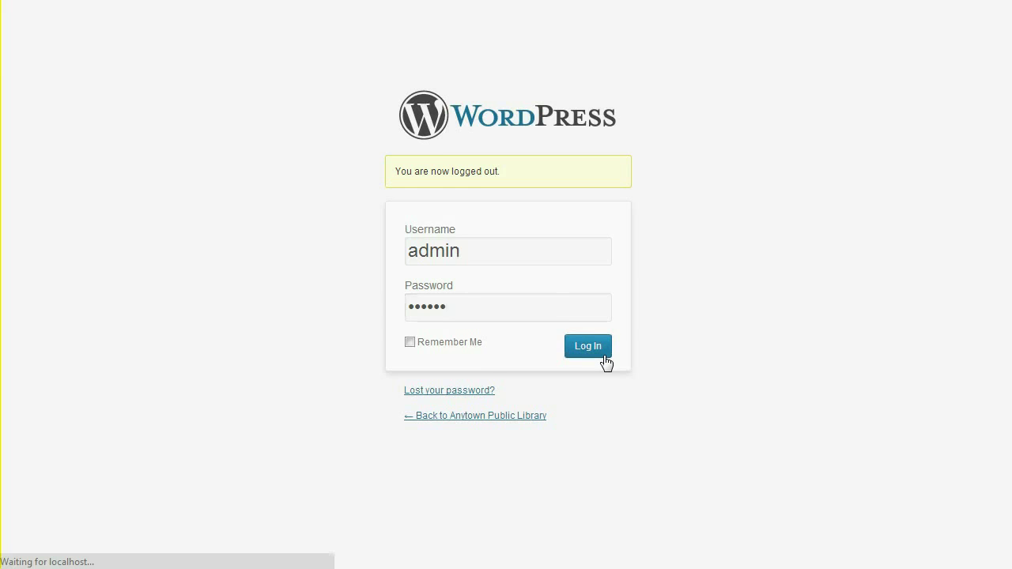
{"action": "left_click", "coordinate": [68, 152]}
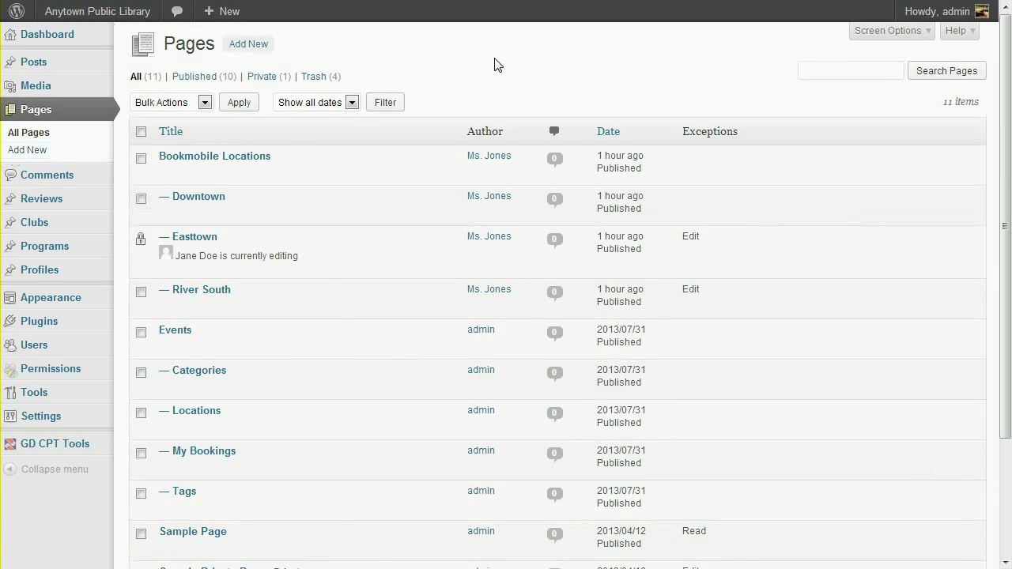